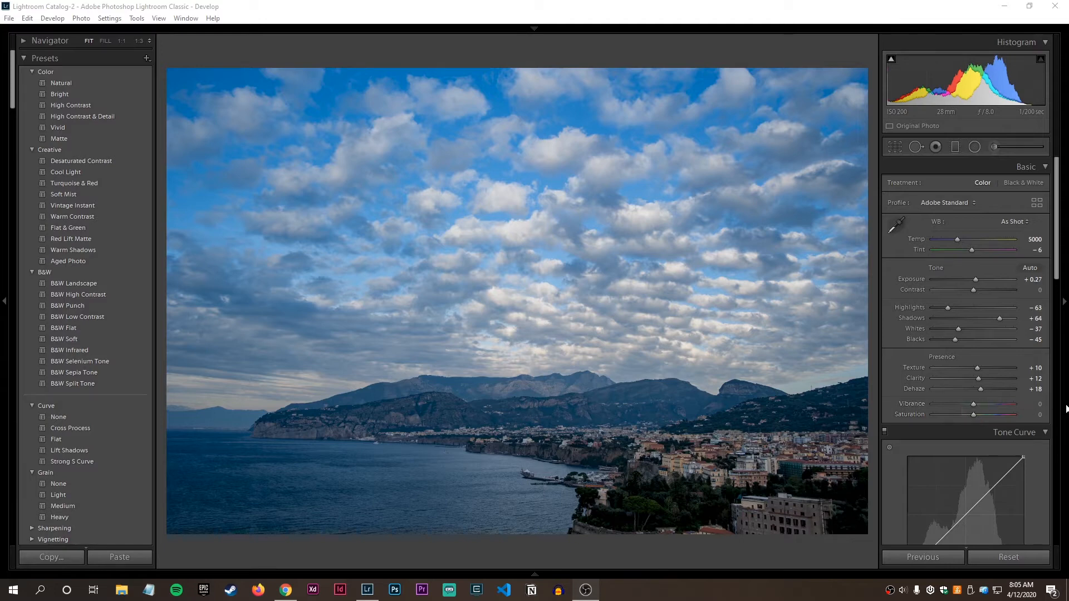
Step: Preview the coastal photo with Saturation raised to about +89, and reset Saturation to 0
click(973, 415)
drag(973, 414, 1003, 414)
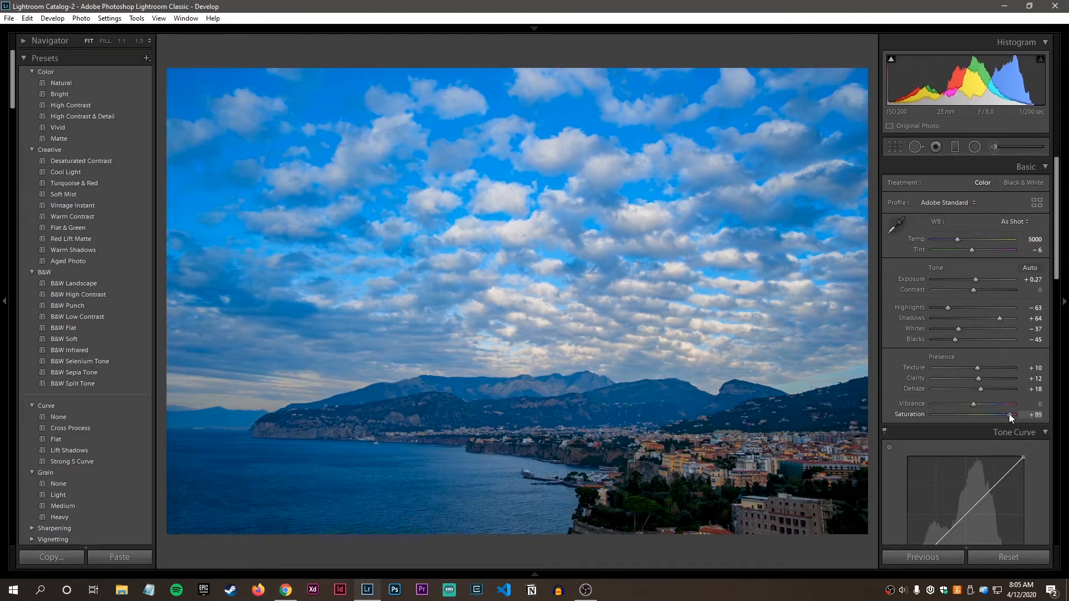
double_click(1001, 415)
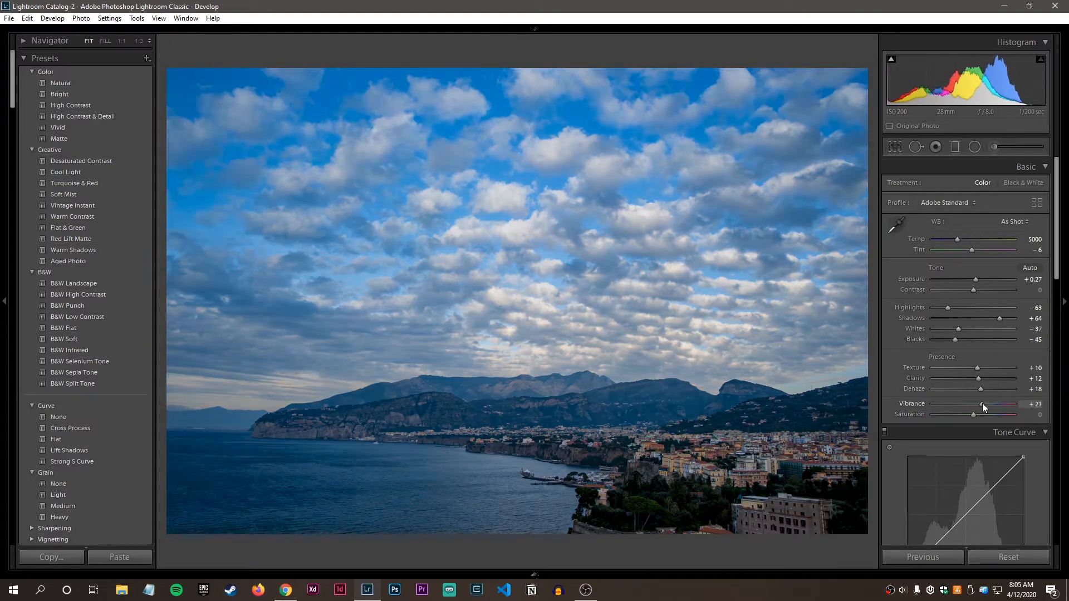
Step: Compare raised Vibrance with Saturation at +75 and Vibrance at +23 on the coastal photo, resetting each to 0
drag(984, 402, 1004, 413)
double_click(987, 402)
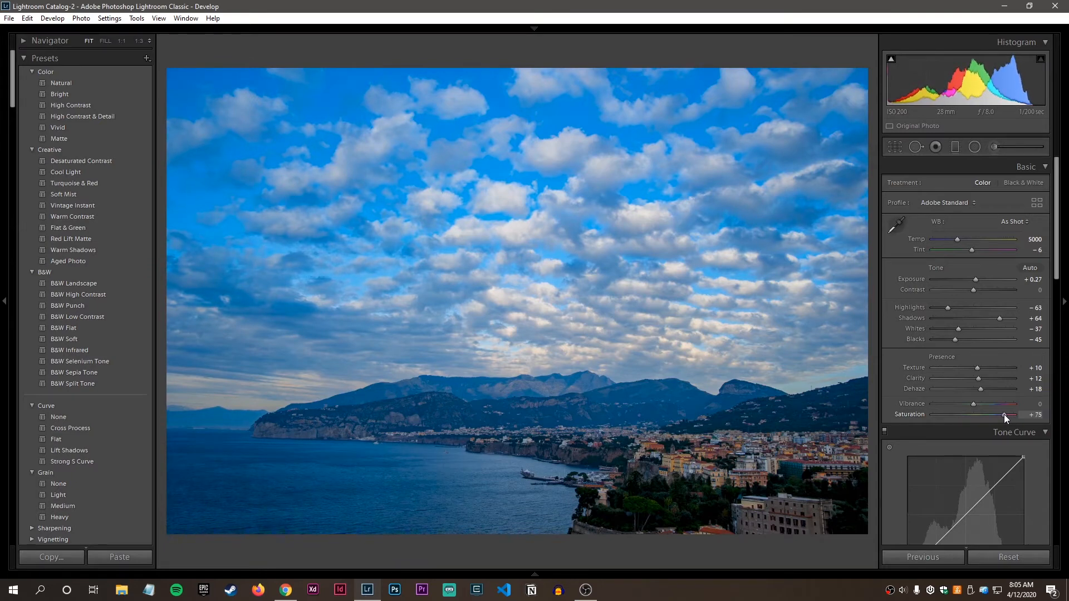
double_click(1004, 414)
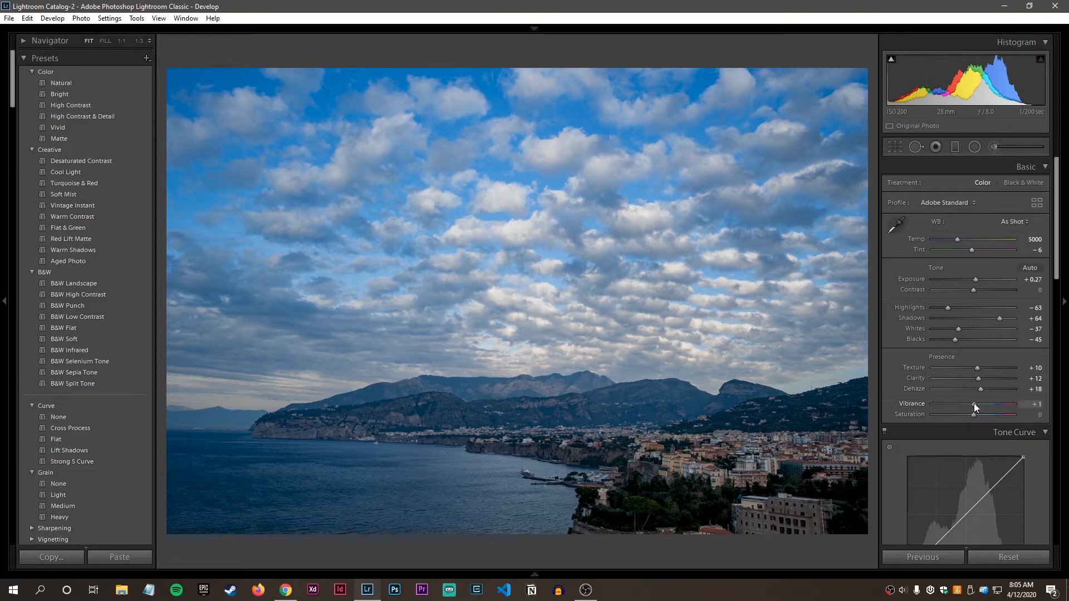
drag(974, 403, 981, 405)
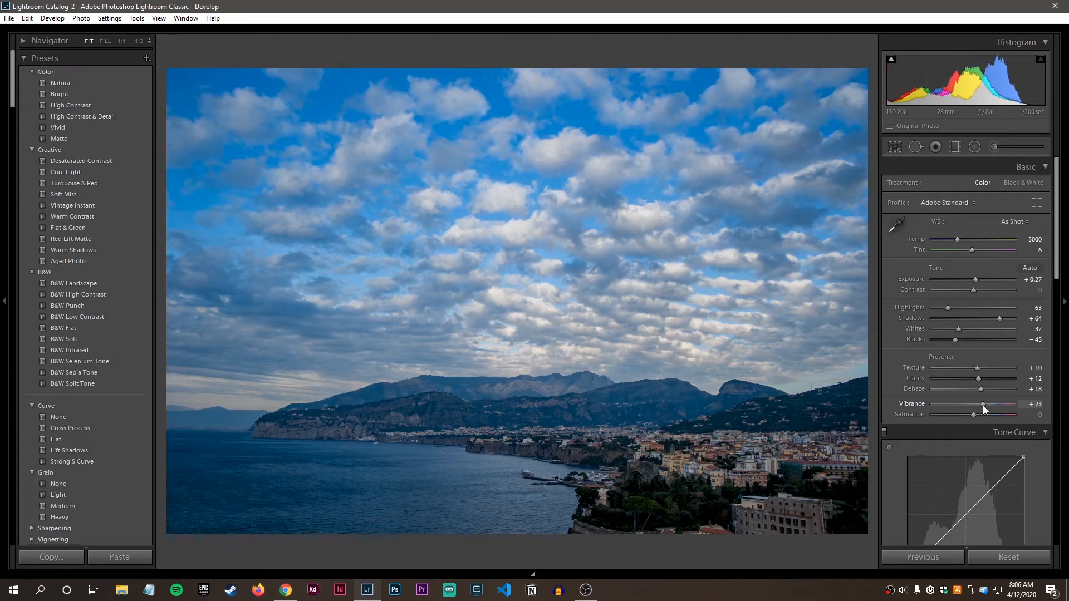
double_click(982, 405)
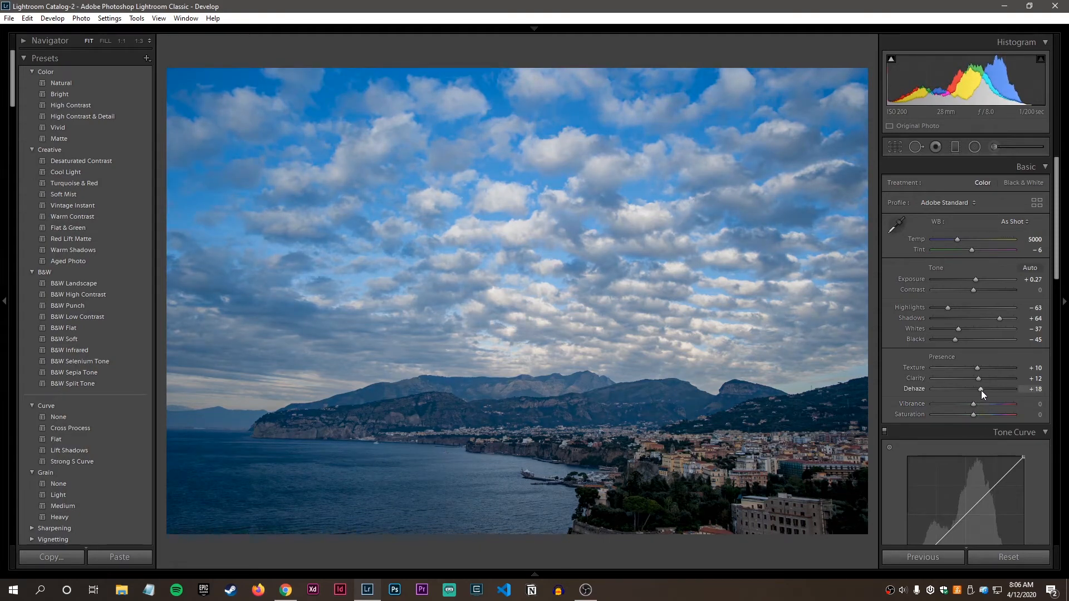
Step: Set the coastal photo's Dehaze to +34
drag(981, 390, 987, 391)
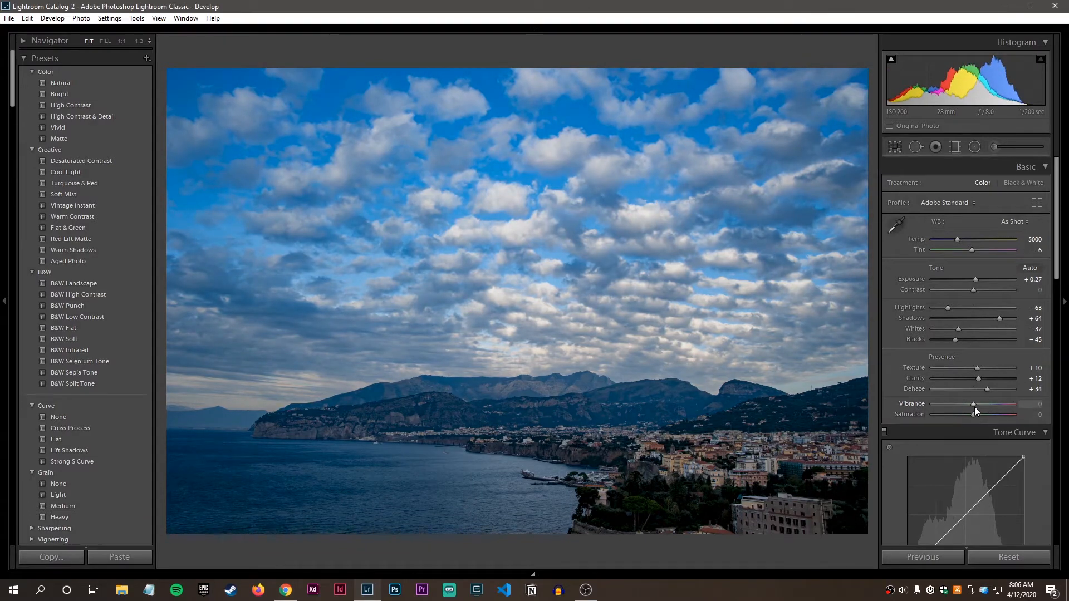
Step: Preview the coastal photo with Vibrance at -14 and with Saturation at -15, resetting each to 0
drag(973, 403, 967, 404)
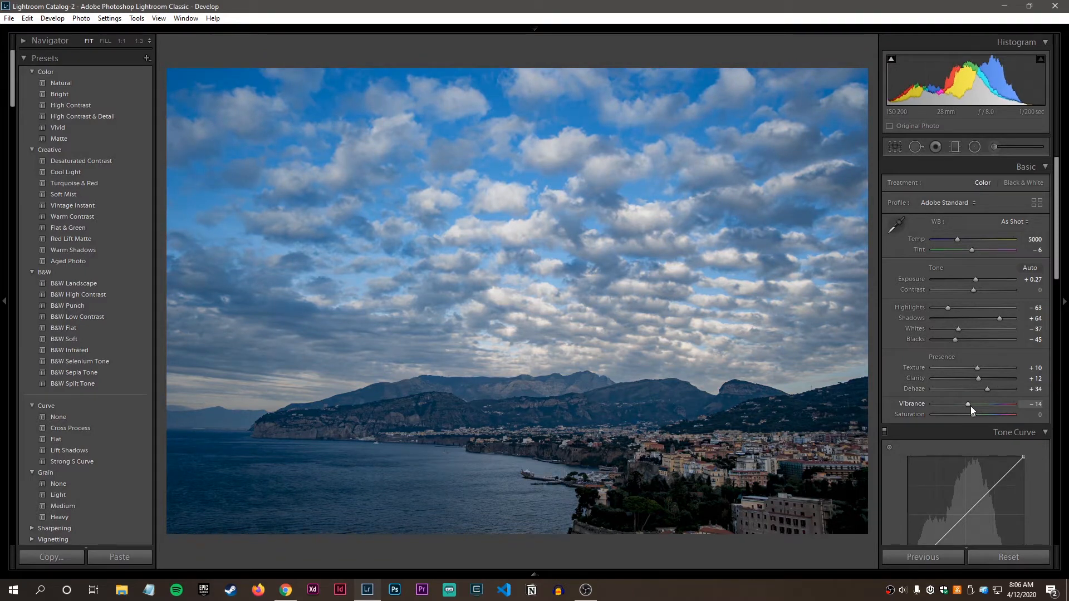
double_click(967, 404)
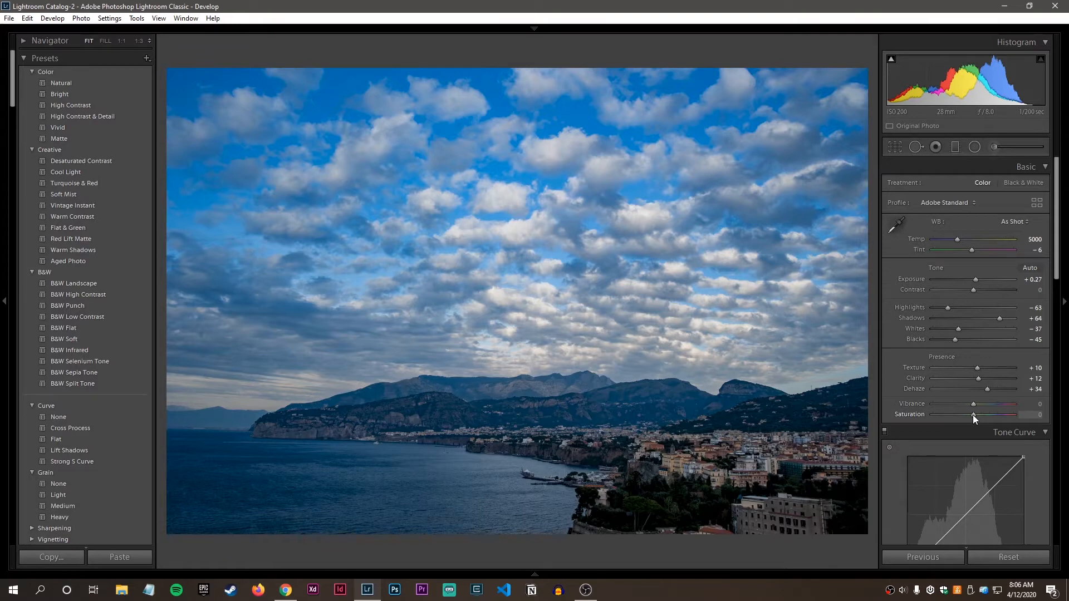
drag(973, 415, 966, 416)
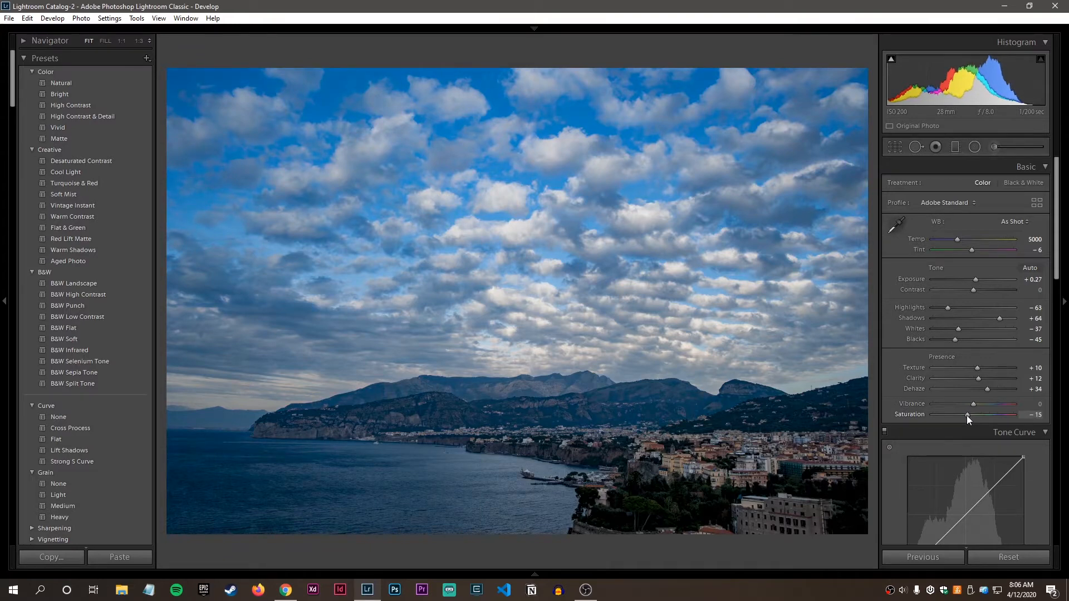
double_click(968, 416)
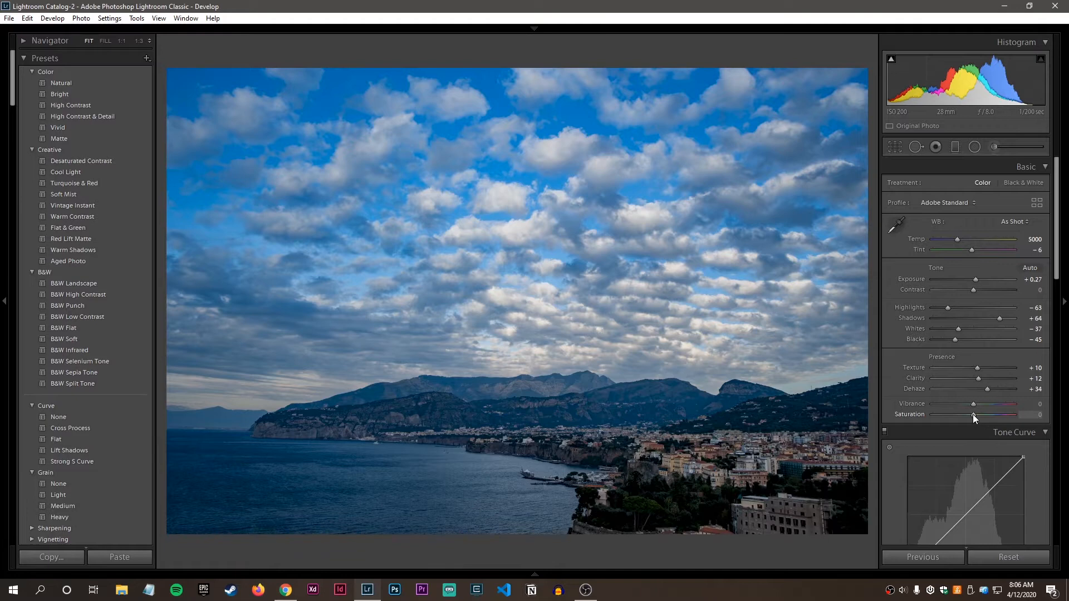
Step: Try Saturation at -100 and Vibrance at +12 separately on the coastal photo, returning each to 0
drag(973, 414, 894, 419)
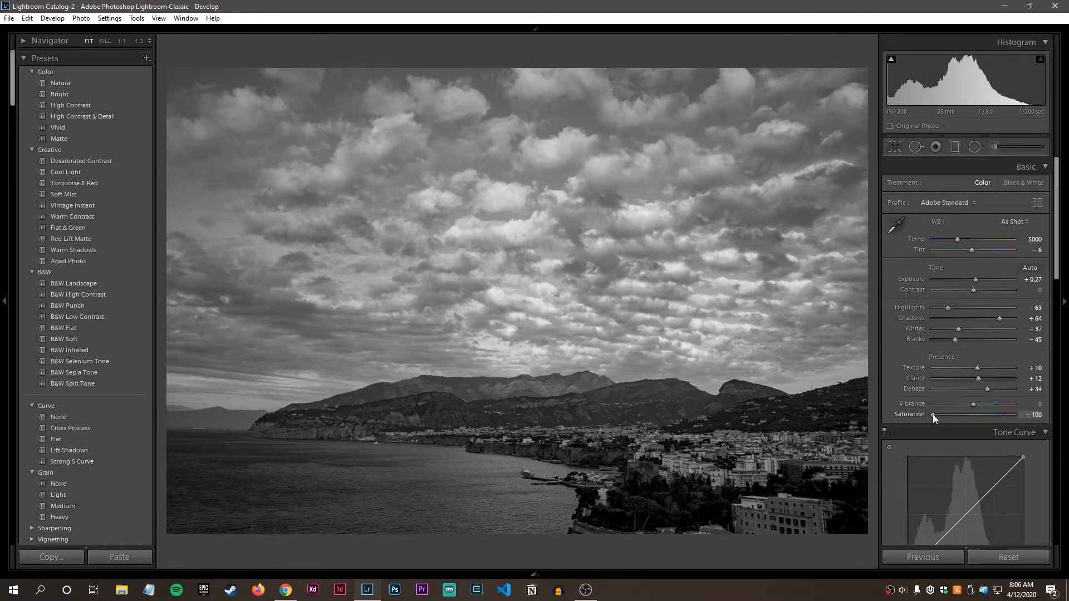
drag(933, 414, 973, 415)
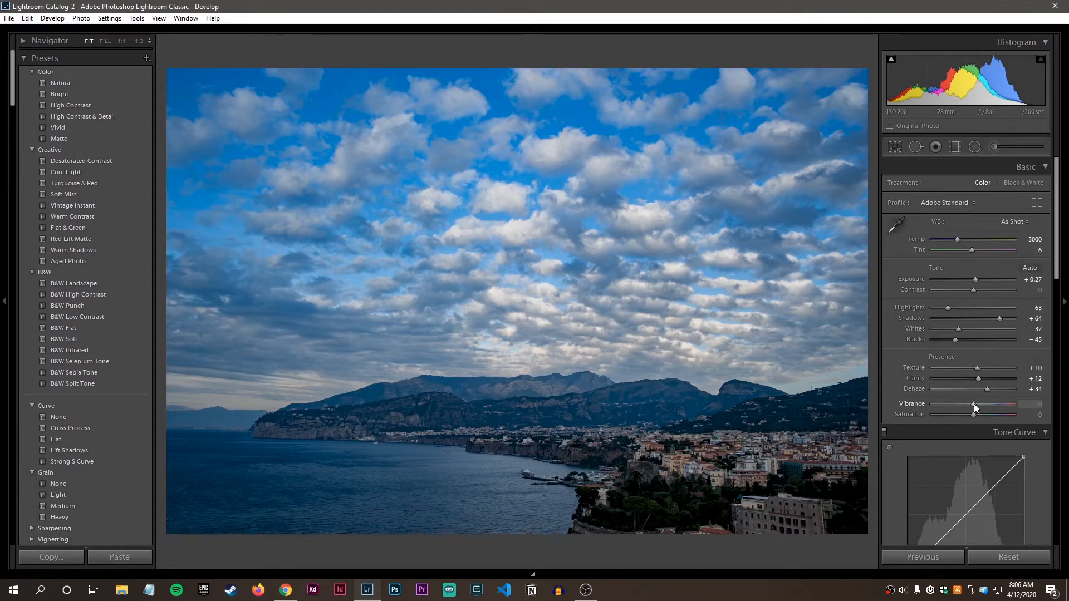
drag(973, 403, 977, 403)
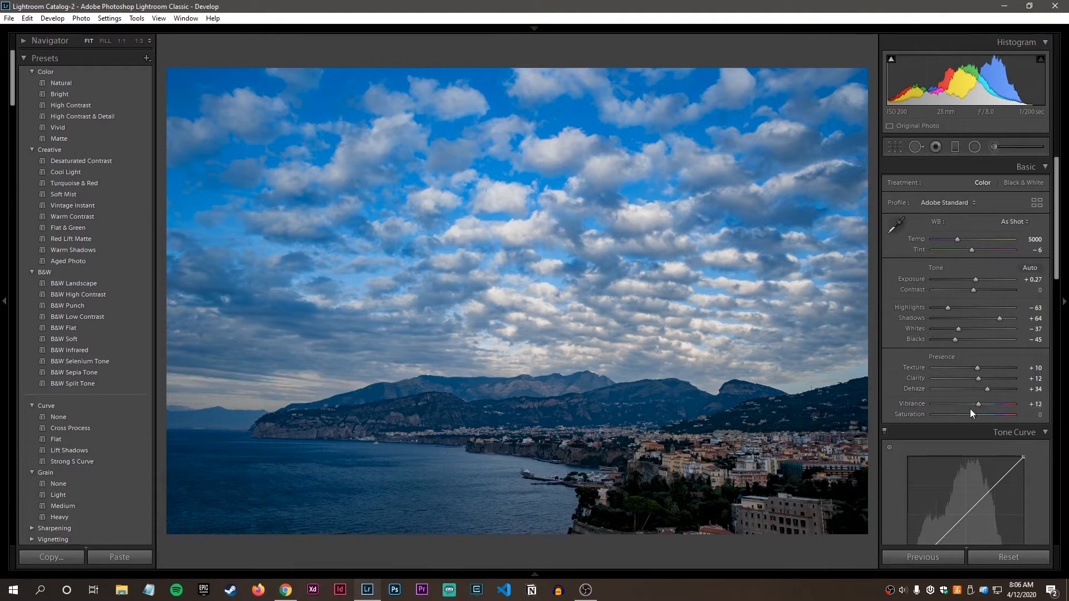
double_click(978, 404)
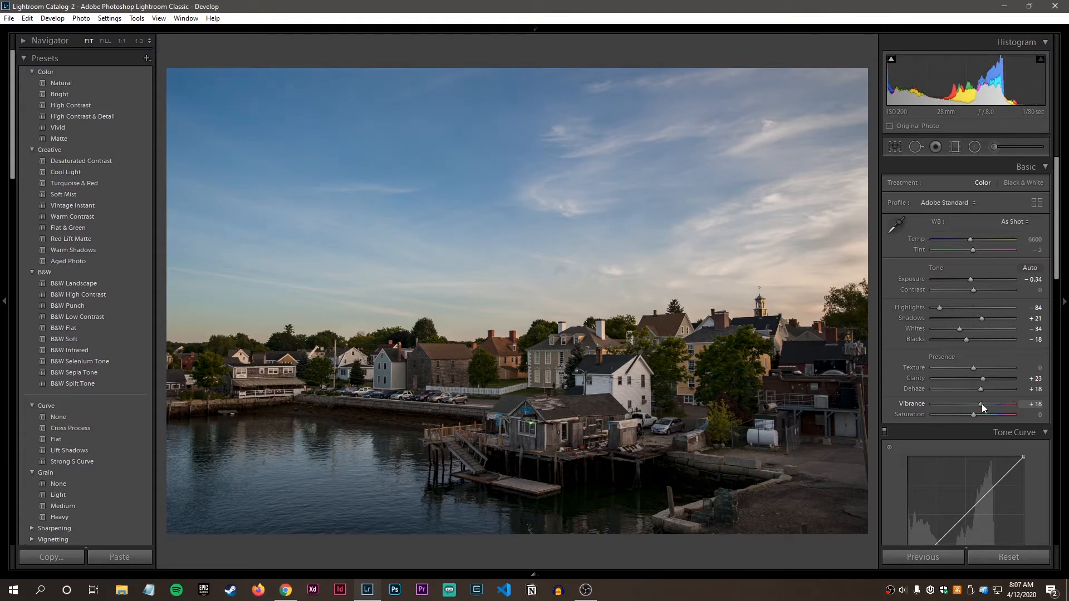
Step: Try Vibrance at +16 on the harbor village photo and reset it to 0
drag(980, 403, 984, 405)
drag(982, 408, 978, 405)
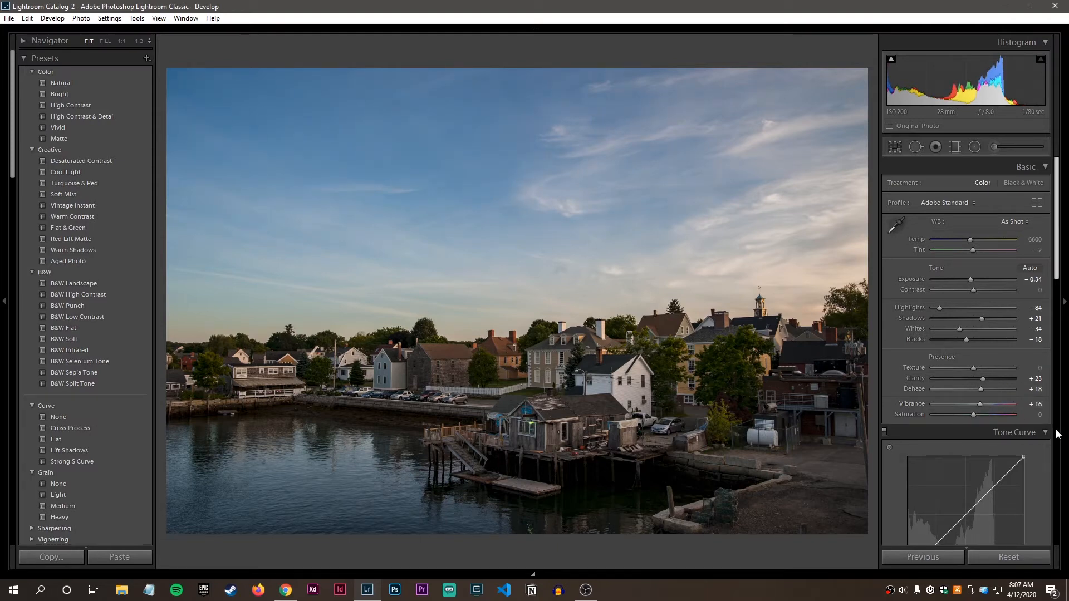
double_click(979, 405)
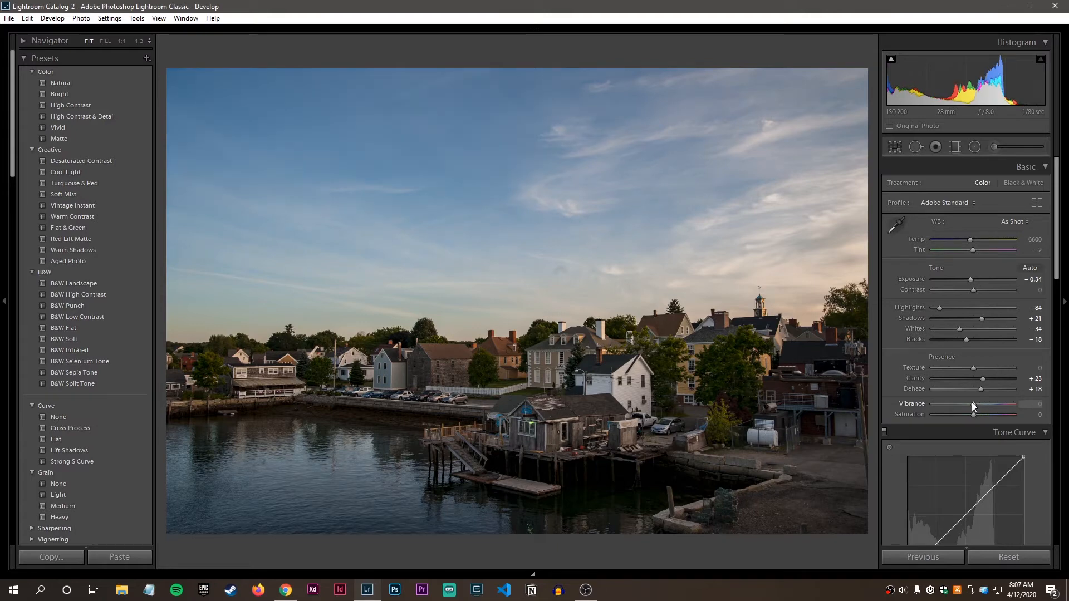
drag(973, 403, 973, 403)
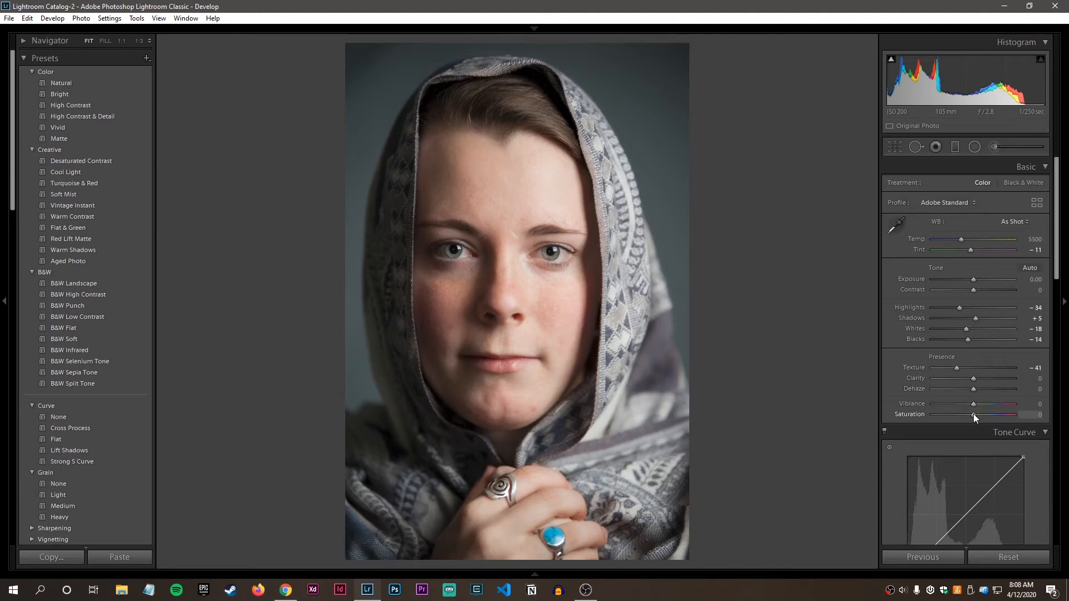
Step: Preview the portrait with Saturation at +100, and reset Saturation to 0
drag(973, 413, 1012, 413)
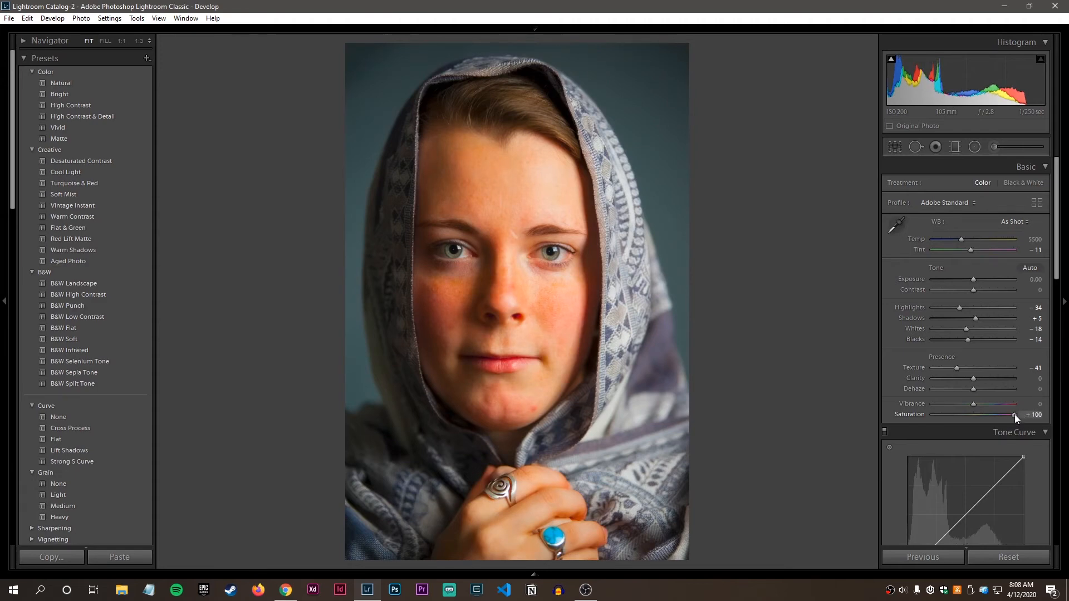
double_click(1013, 415)
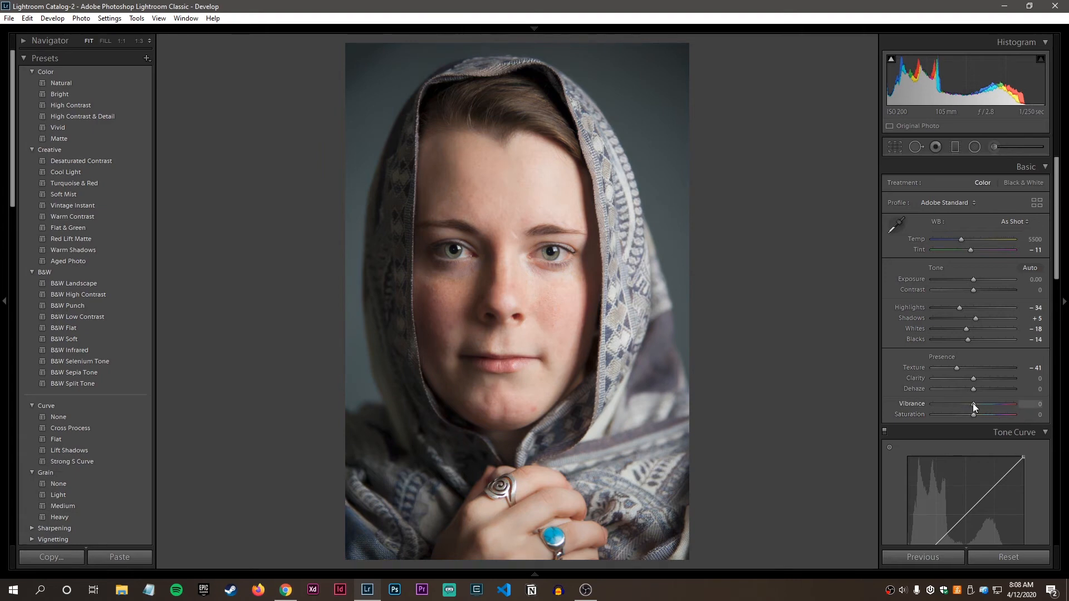
Step: Set the portrait's Vibrance to +21, previewing Saturation at +93 for comparison and resetting it to 0
drag(975, 406, 989, 409)
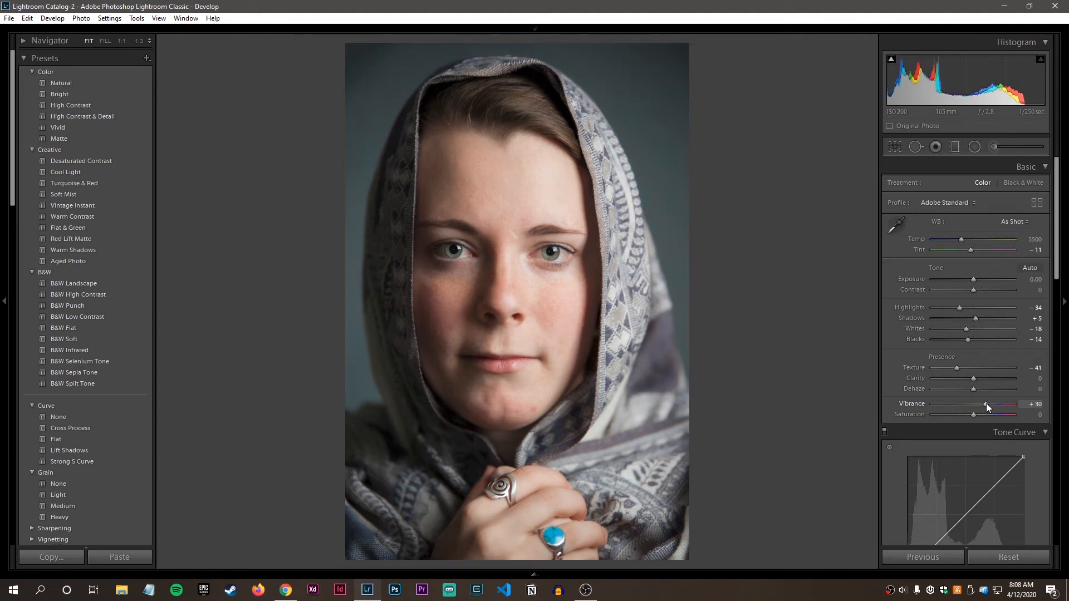
drag(987, 403, 1011, 412)
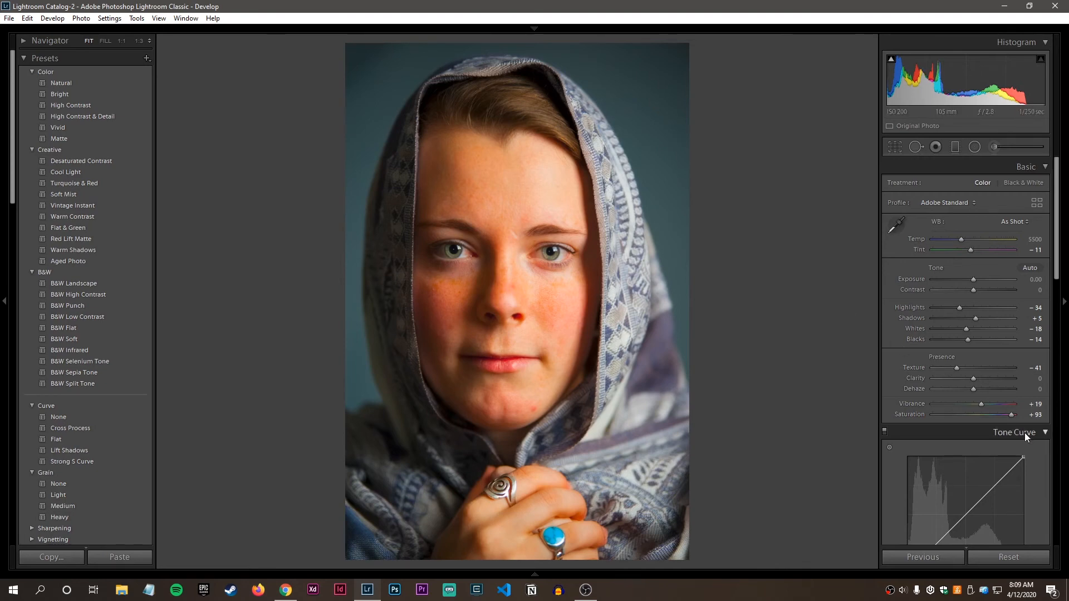
double_click(1011, 415)
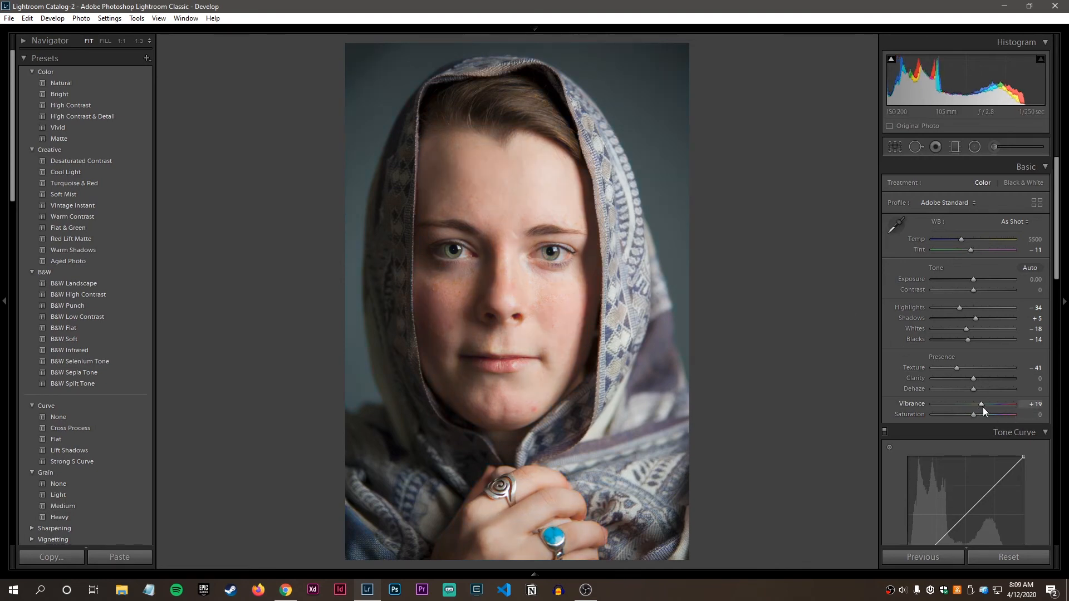
drag(980, 405, 982, 402)
Step: Preview the portrait with Clarity at +100 and bring Clarity back to -5
drag(972, 378, 1014, 378)
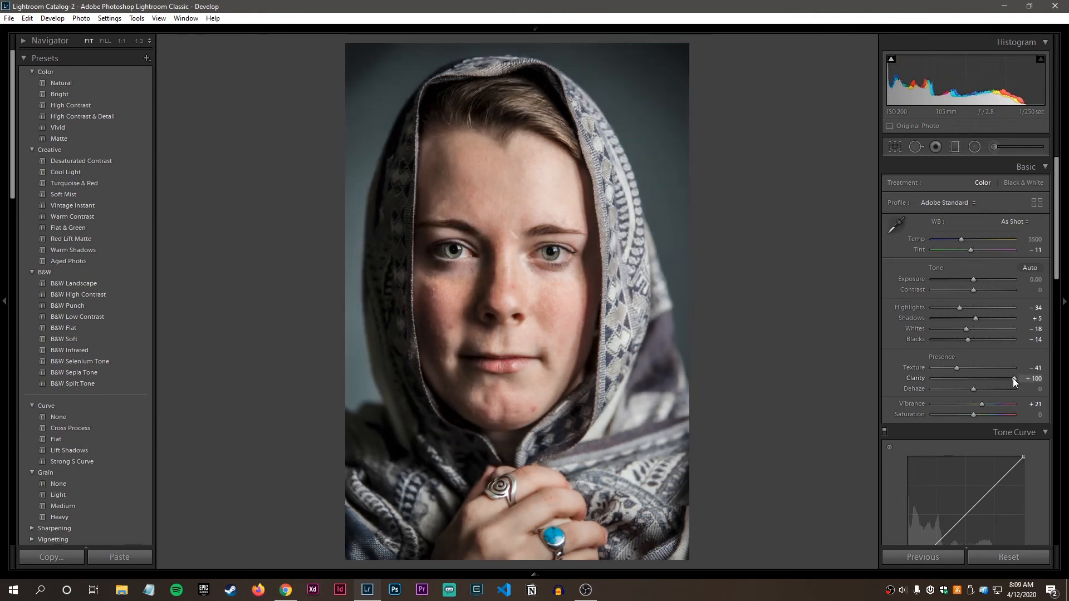
key(ctrl+z)
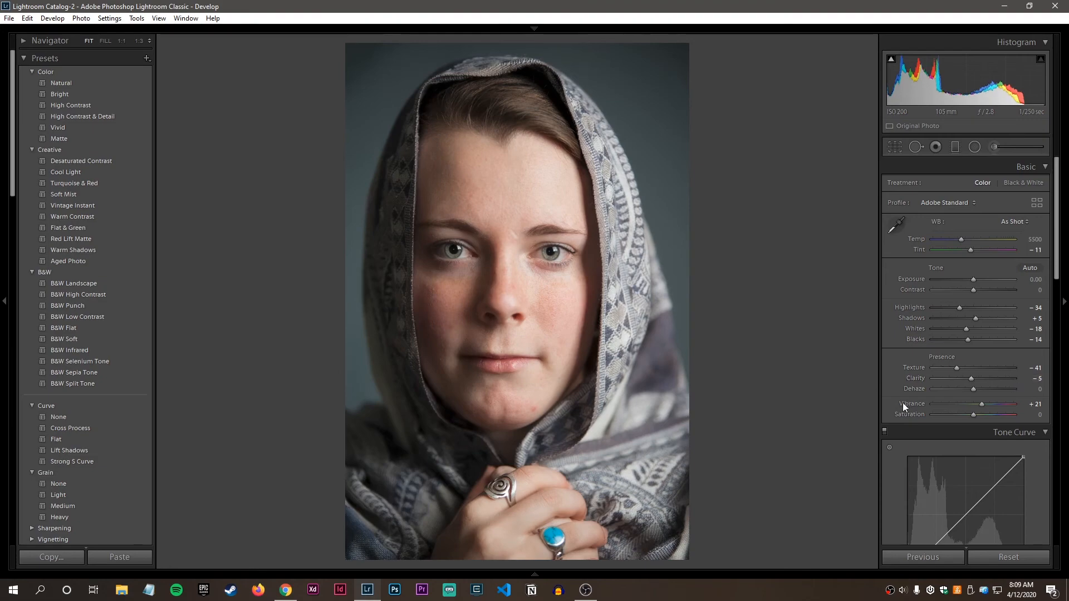
Step: Go to the black-and-white lighthouse photo, preview Clarity at +100, and set Clarity to +19
key(Right)
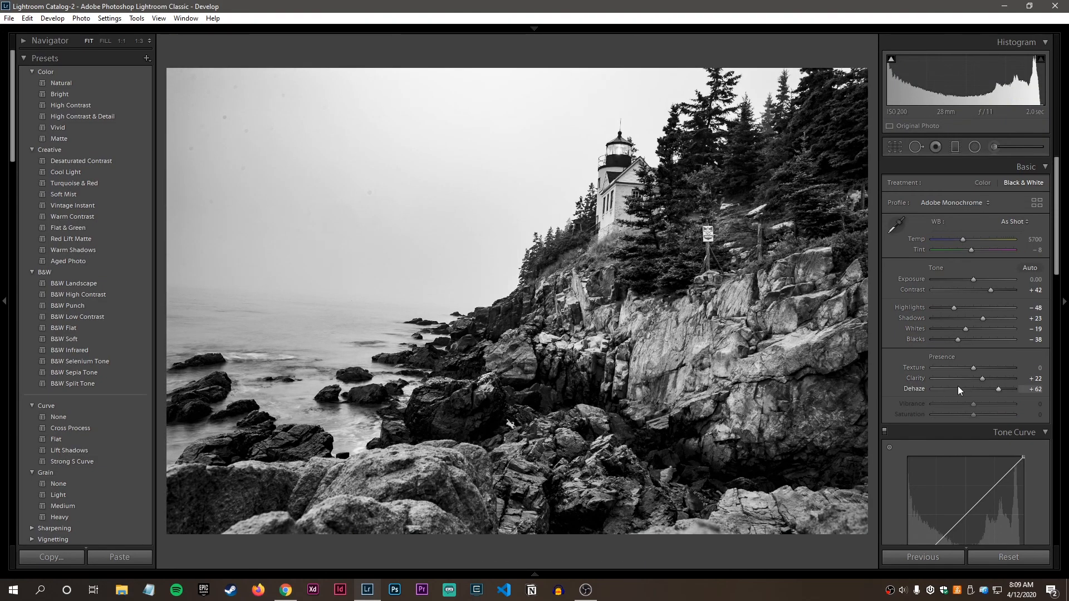
drag(982, 377, 1023, 379)
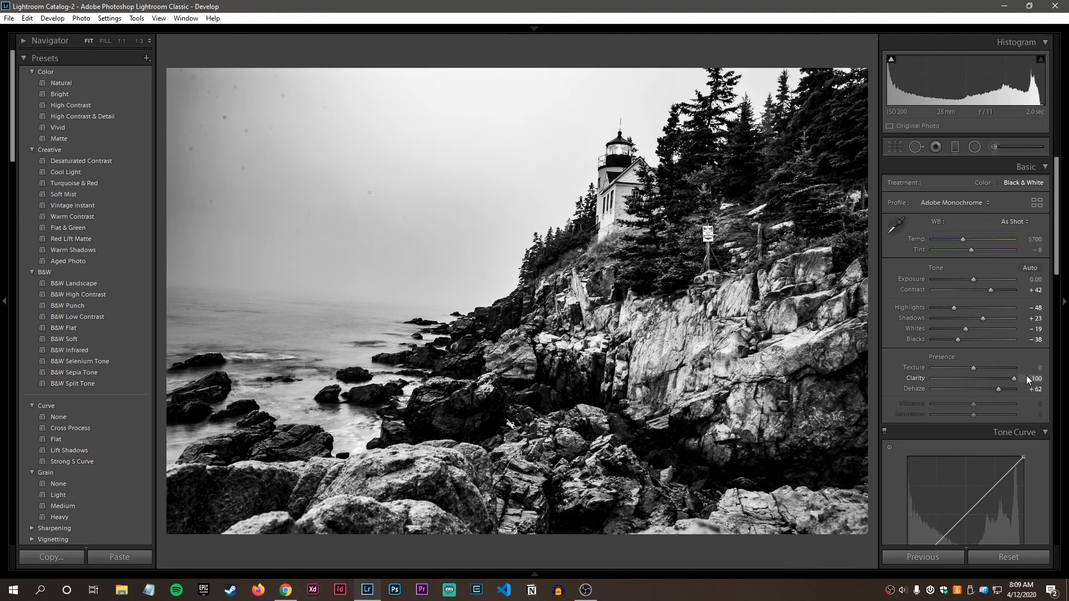
double_click(1013, 377)
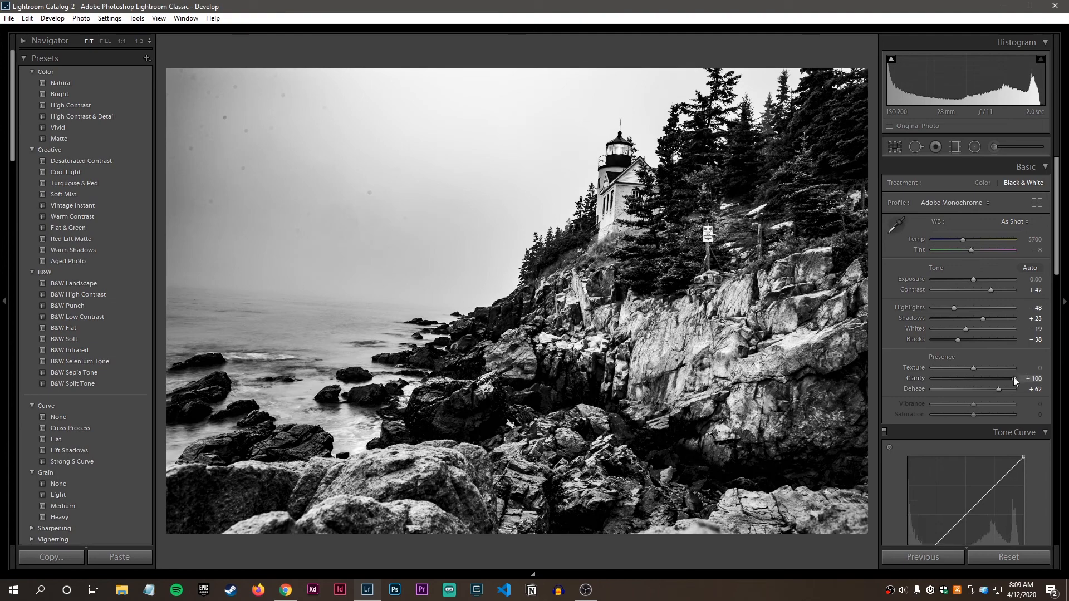
drag(974, 379, 983, 378)
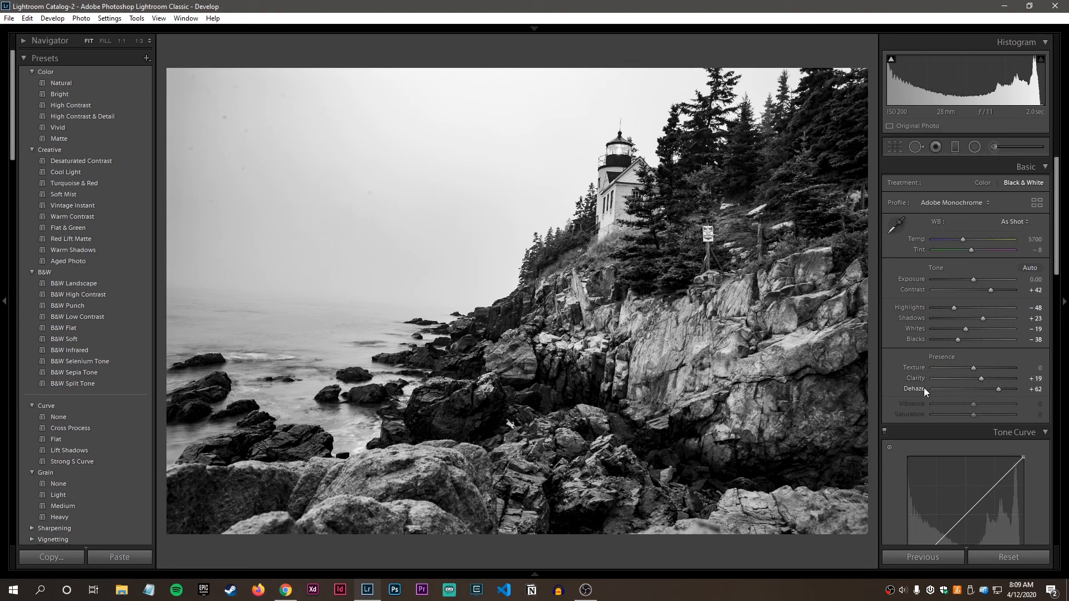